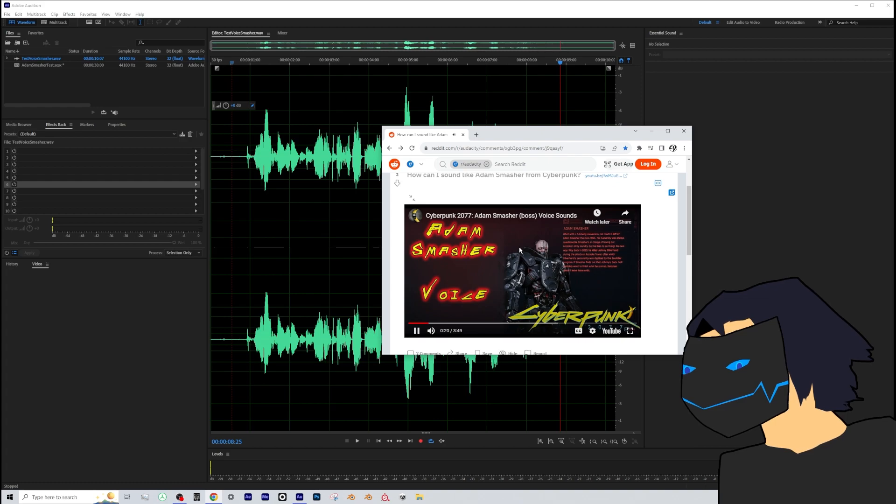
- Move the browser window off this screen and play the unprocessed TestVoiceSmasher.wav recording from near its start
{"action": "left_click_drag", "start_coordinate": [525, 135], "coordinate": [895, 10]}
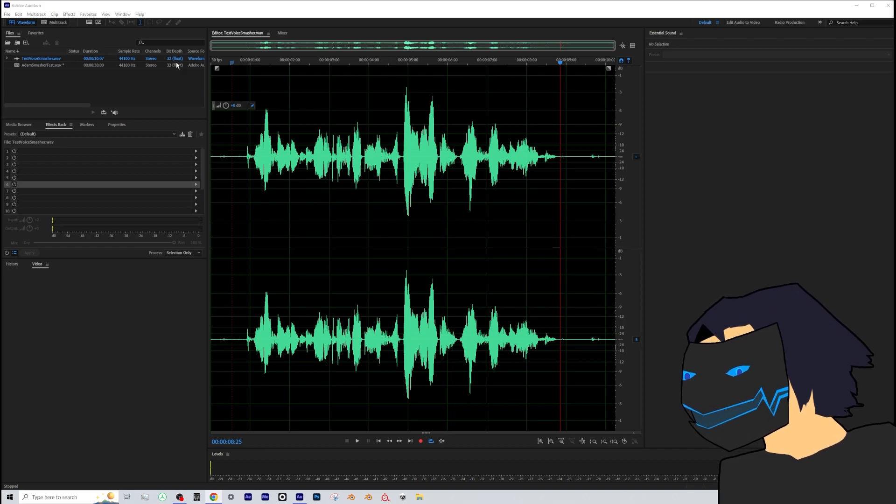
{"action": "left_click", "coordinate": [235, 62]}
{"action": "key", "text": "space"}
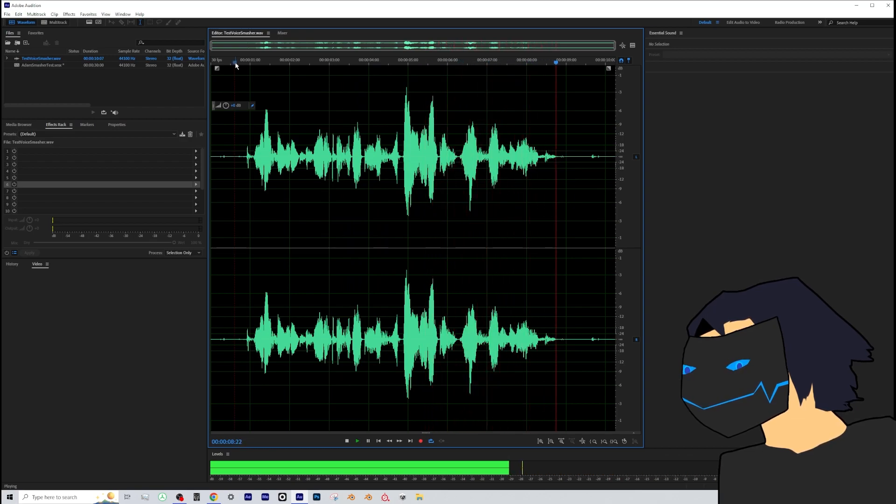
- Open the AdamSmasherTest.sesx multitrack session and briefly play it from the beginning
{"action": "double_click", "coordinate": [53, 65]}
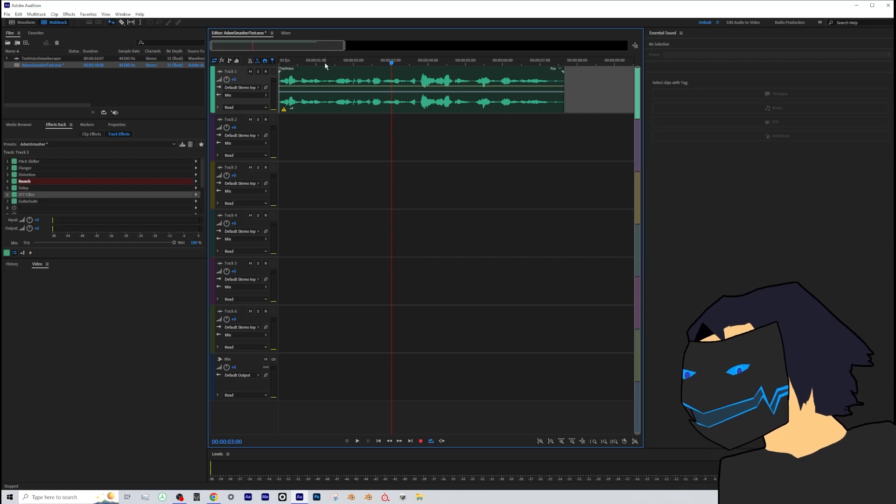
{"action": "left_click", "coordinate": [280, 63]}
{"action": "key", "text": "space"}
- Raise Track 1's volume slightly and play the fully processed voice from the start of the session
{"action": "key", "text": "space"}
{"action": "left_click_drag", "start_coordinate": [234, 80], "coordinate": [238, 79]}
{"action": "key", "text": "space"}
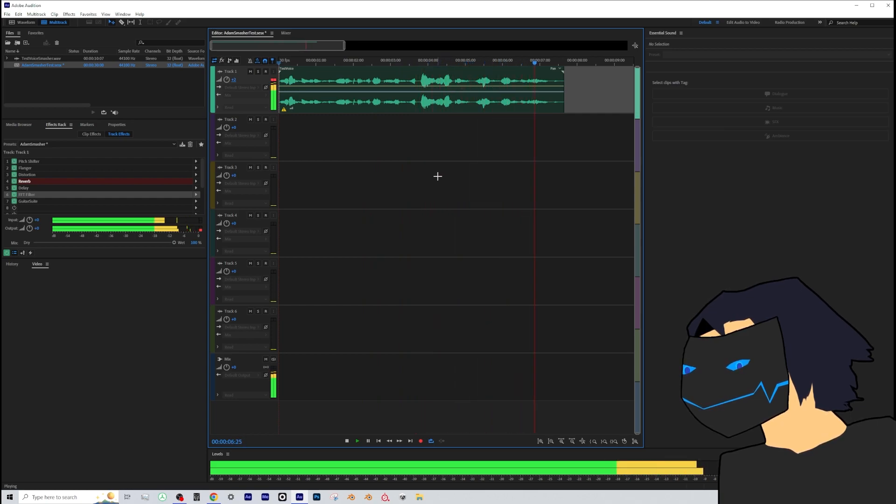
{"action": "key", "text": "space"}
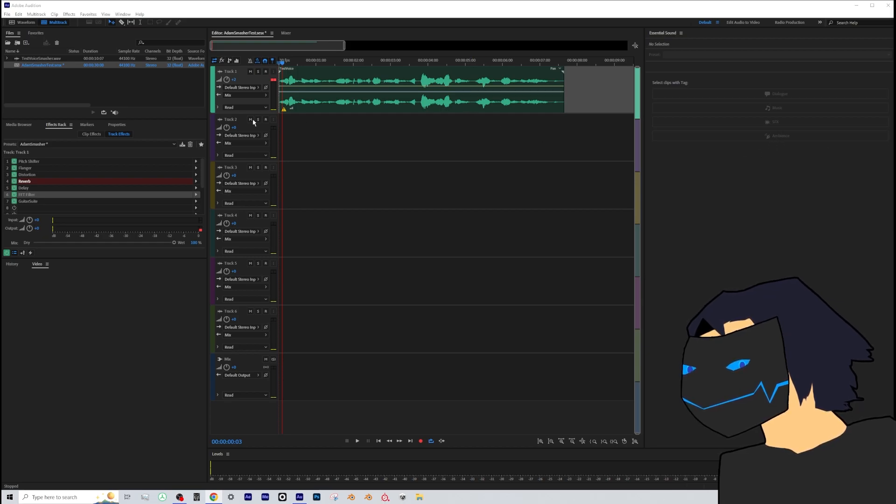
{"action": "left_click_drag", "start_coordinate": [293, 63], "coordinate": [278, 64]}
{"action": "key", "text": "space"}
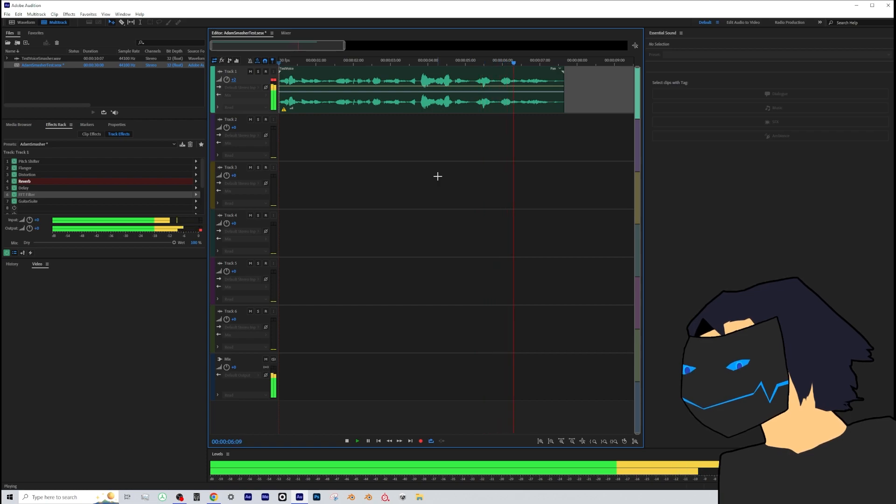
{"action": "key", "text": "space"}
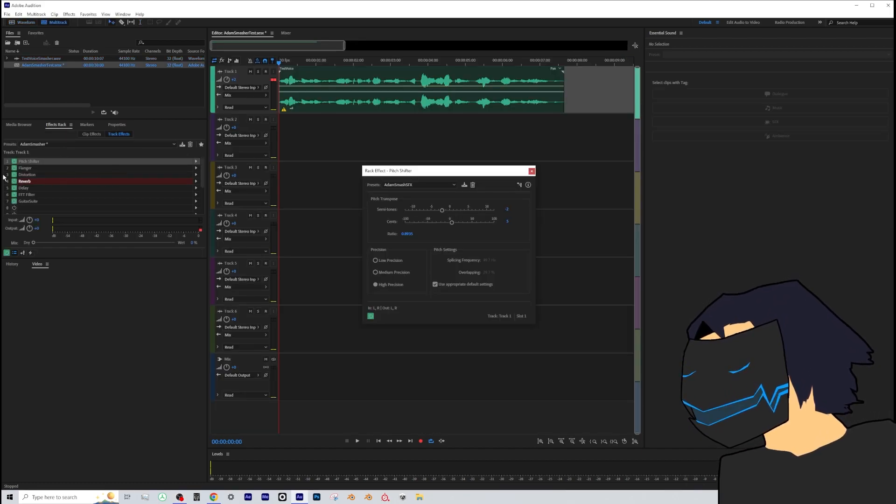
- Bypass Flanger, Distortion, Reverb, Delay, FFT Filter and GuitarSuite on Track 1 and audition the voice with only Pitch Shifter
{"action": "left_click", "coordinate": [14, 168]}
{"action": "left_click", "coordinate": [14, 175]}
{"action": "left_click", "coordinate": [14, 181]}
{"action": "left_click", "coordinate": [14, 188]}
{"action": "left_click", "coordinate": [14, 195]}
{"action": "left_click", "coordinate": [14, 202]}
{"action": "left_click", "coordinate": [416, 248]}
{"action": "key", "text": "space"}
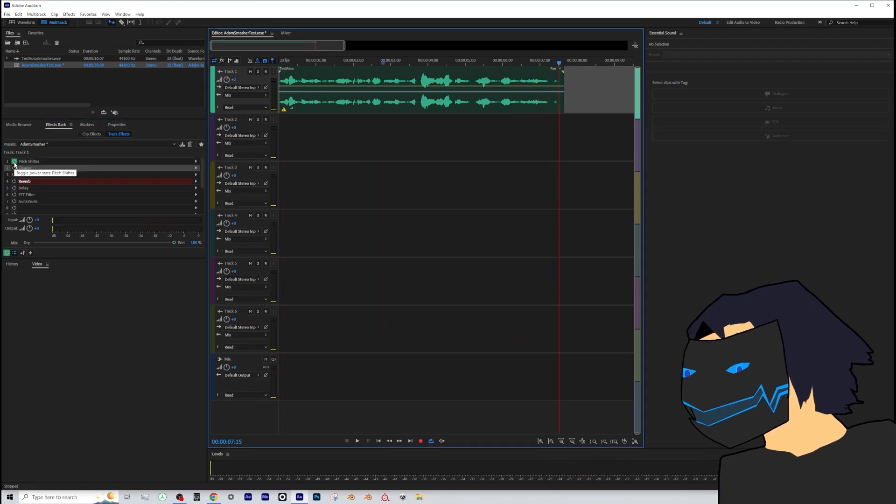
- Enable the Flanger on Track 1, review its AdamSmasher preset settings and play the track with it
{"action": "left_click", "coordinate": [14, 168]}
{"action": "double_click", "coordinate": [30, 169]}
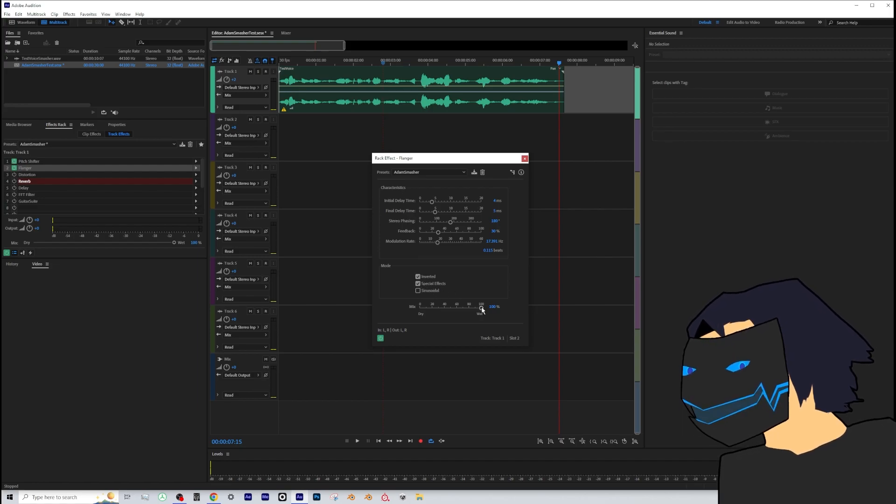
{"action": "left_click", "coordinate": [525, 158]}
{"action": "key", "text": "space"}
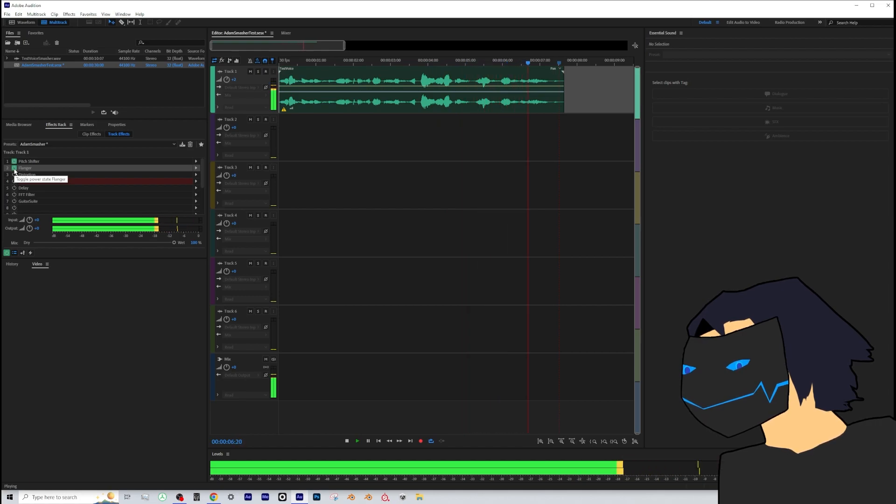
{"action": "key", "text": "space"}
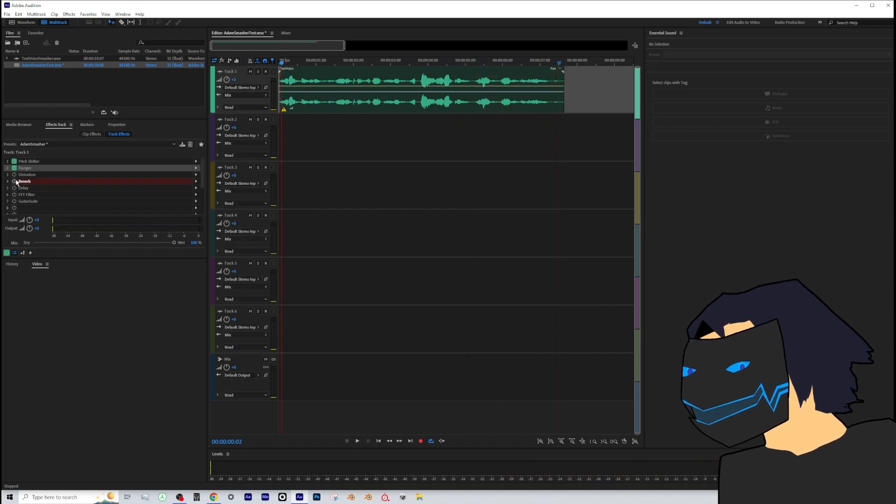
- Enable Distortion on Track 1, go over the points of its positive and negative curves, and play the track
{"action": "left_click", "coordinate": [14, 175]}
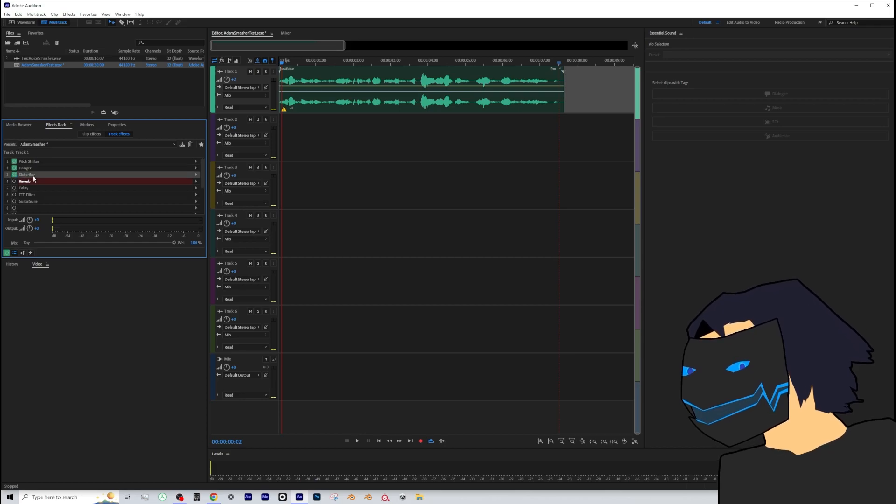
{"action": "double_click", "coordinate": [34, 176]}
{"action": "left_click", "coordinate": [363, 244]}
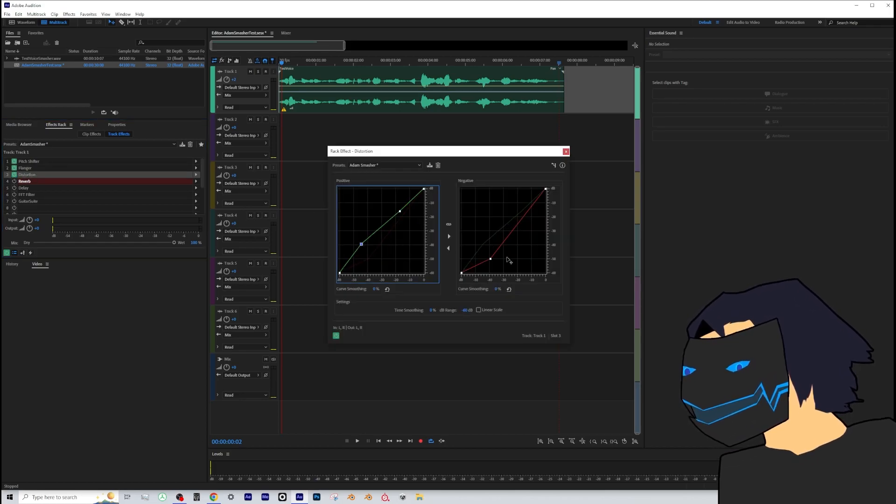
{"action": "left_click_drag", "start_coordinate": [490, 259], "coordinate": [492, 259]}
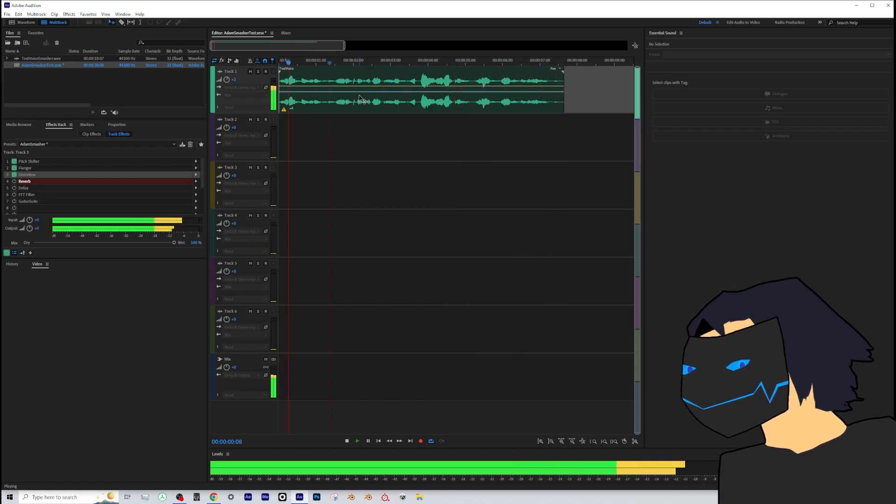
{"action": "key", "text": "space"}
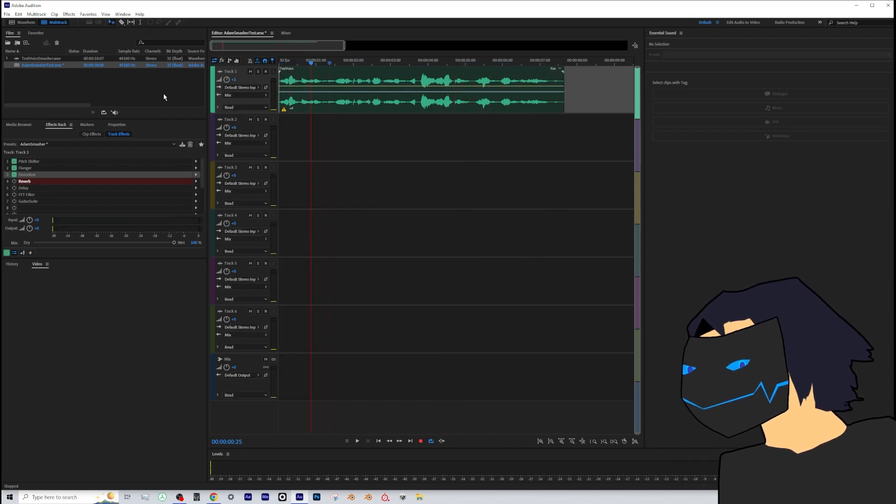
- Enable the Reverb on Track 1, review its characteristics and output levels, and play the track
{"action": "left_click", "coordinate": [14, 182]}
{"action": "double_click", "coordinate": [27, 182]}
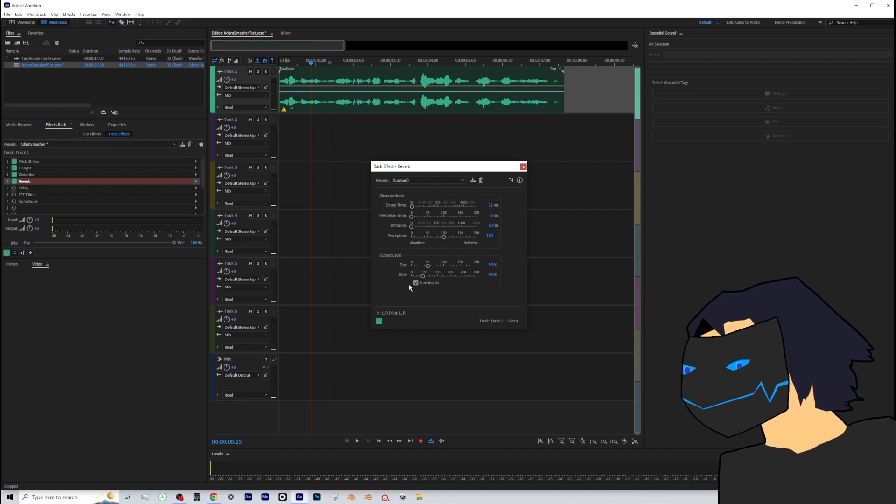
{"action": "left_click", "coordinate": [523, 167]}
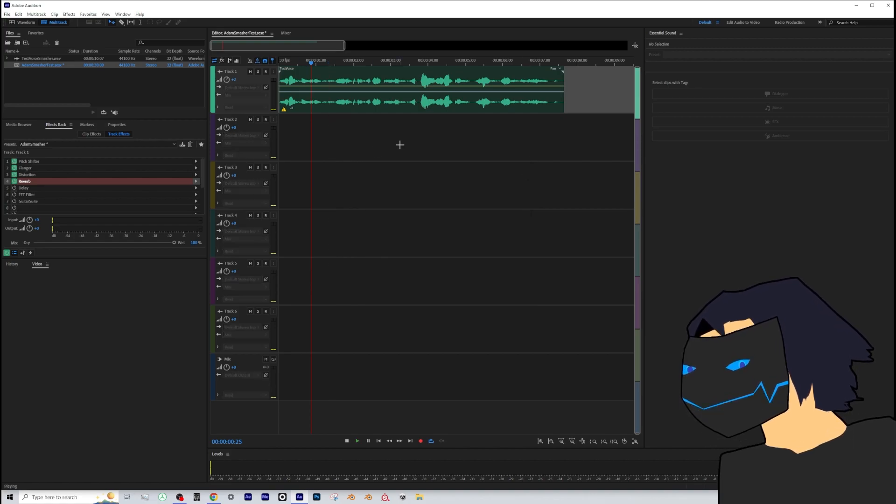
{"action": "key", "text": "space"}
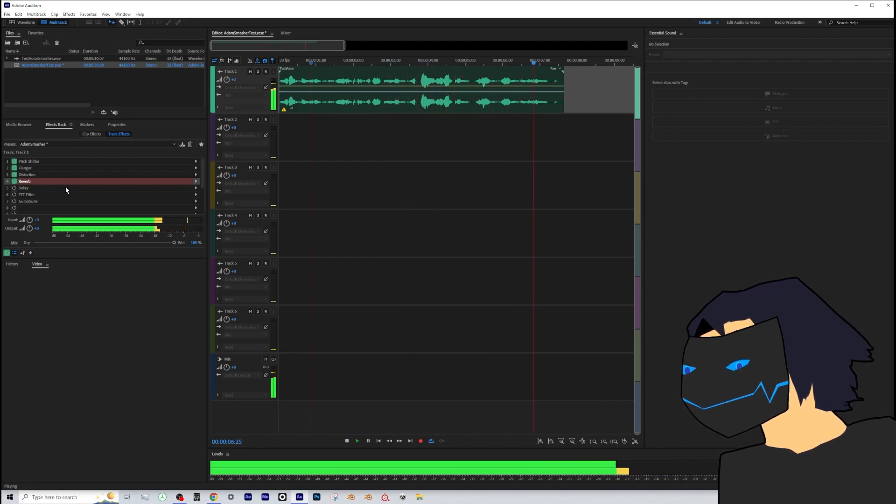
{"action": "key", "text": "space"}
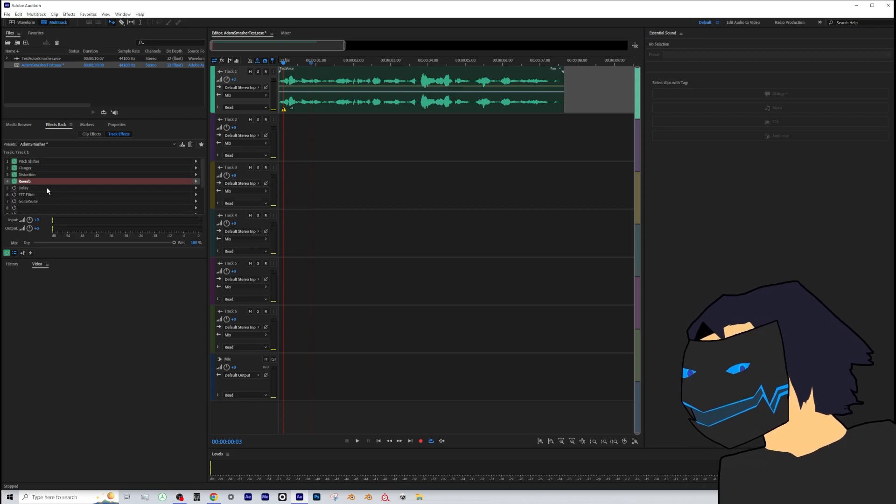
- Enable the Delay on Track 1, review its left and right channel settings, and play the track from the start
{"action": "left_click", "coordinate": [23, 189]}
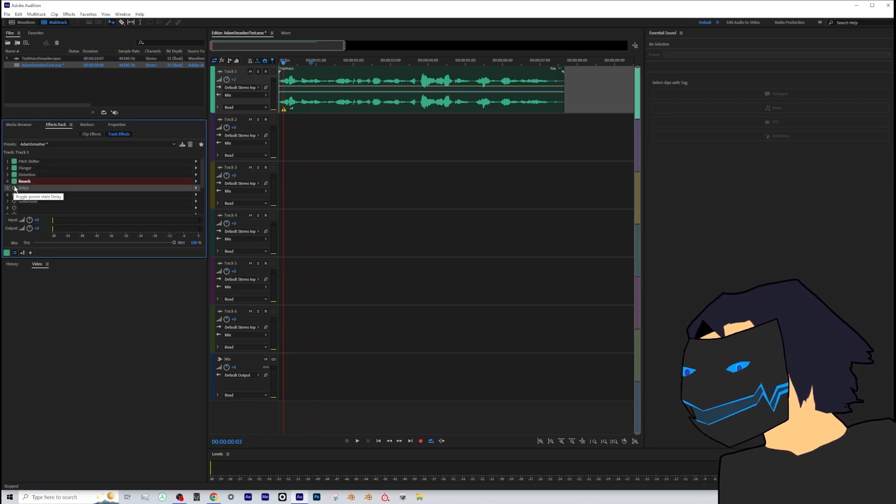
{"action": "left_click", "coordinate": [14, 189]}
{"action": "double_click", "coordinate": [27, 189]}
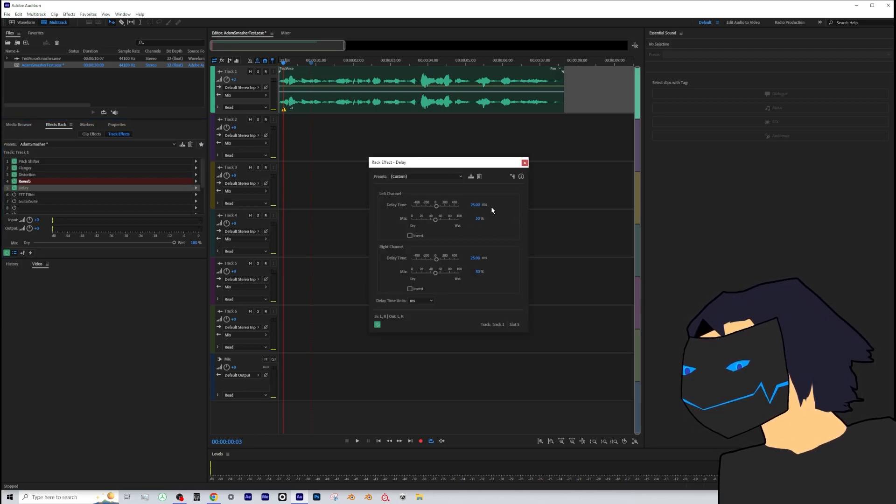
{"action": "left_click", "coordinate": [524, 163]}
{"action": "left_click_drag", "start_coordinate": [285, 62], "coordinate": [276, 62]}
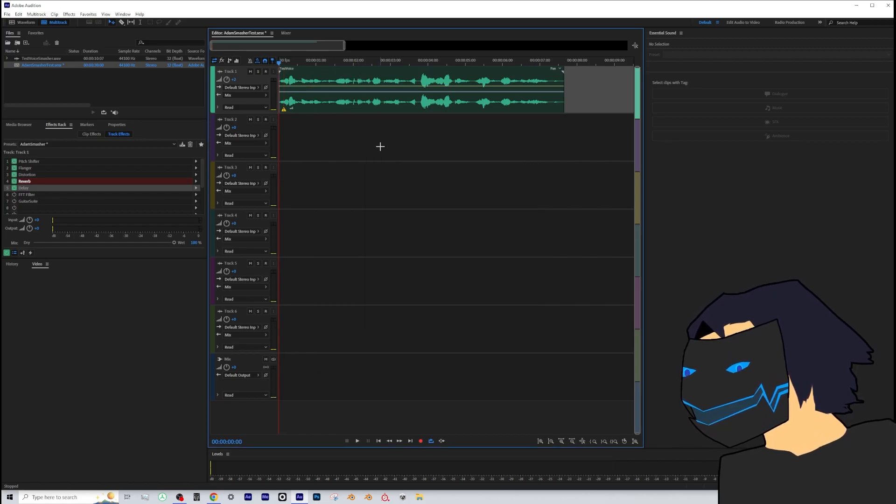
{"action": "key", "text": "space"}
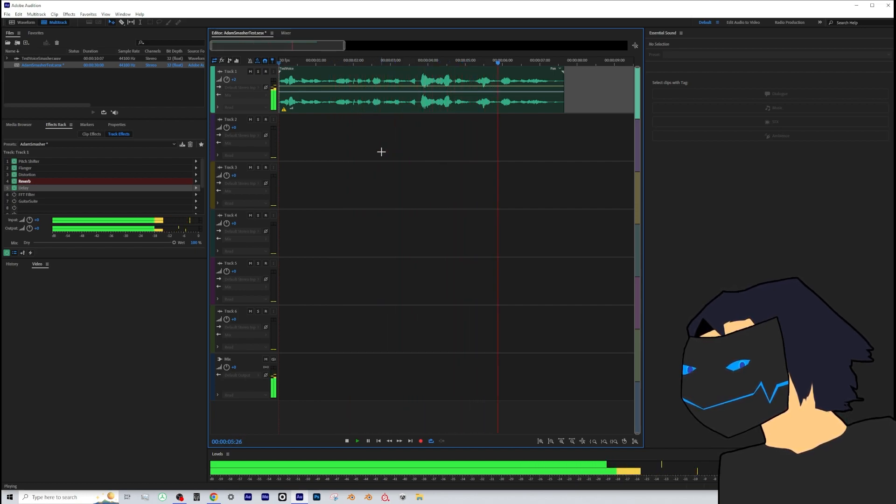
{"action": "key", "text": "space"}
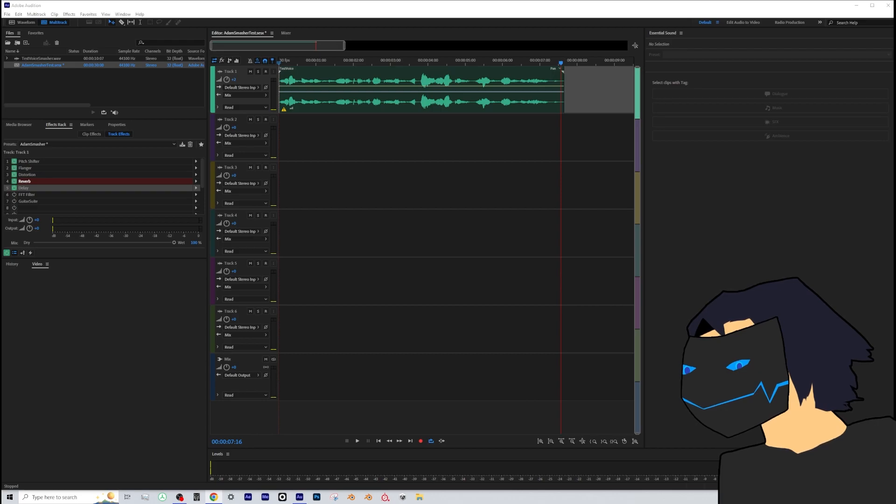
- Replay the session while adjusting Track 1's volume, and make Track 1 the selected track again
{"action": "left_click", "coordinate": [283, 62]}
{"action": "key", "text": "space"}
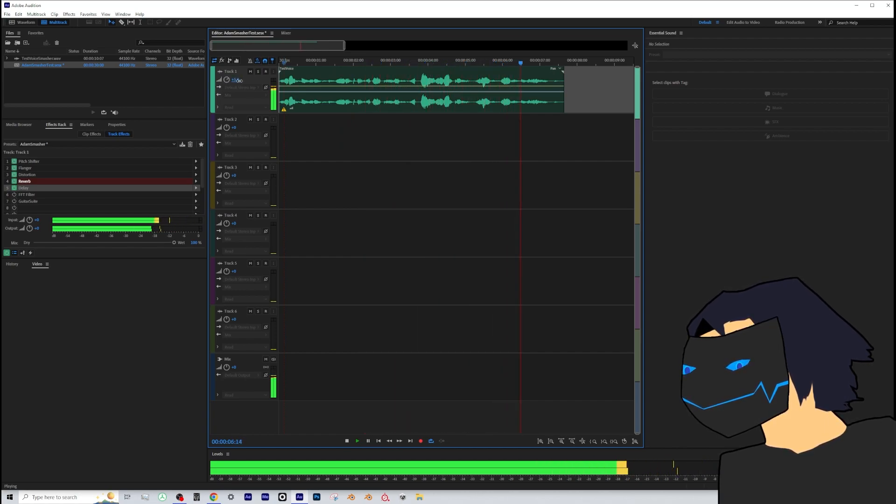
{"action": "left_click", "coordinate": [444, 140]}
{"action": "key", "text": "space"}
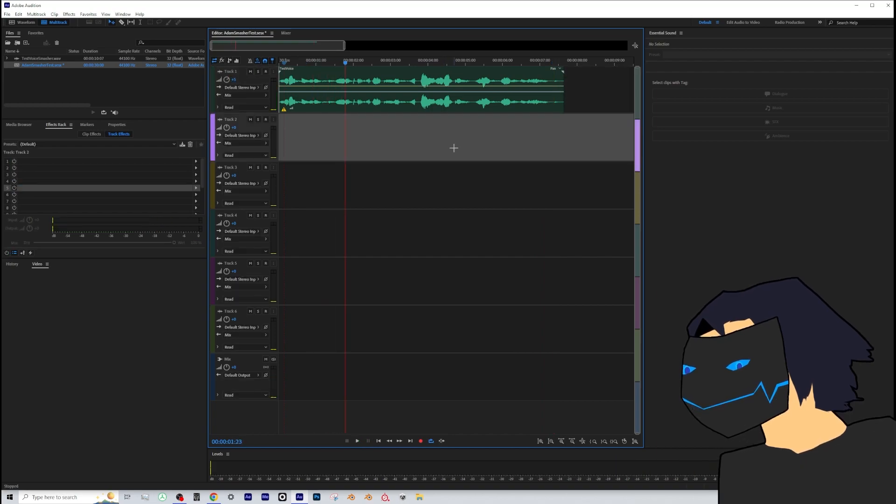
{"action": "left_click", "coordinate": [586, 78]}
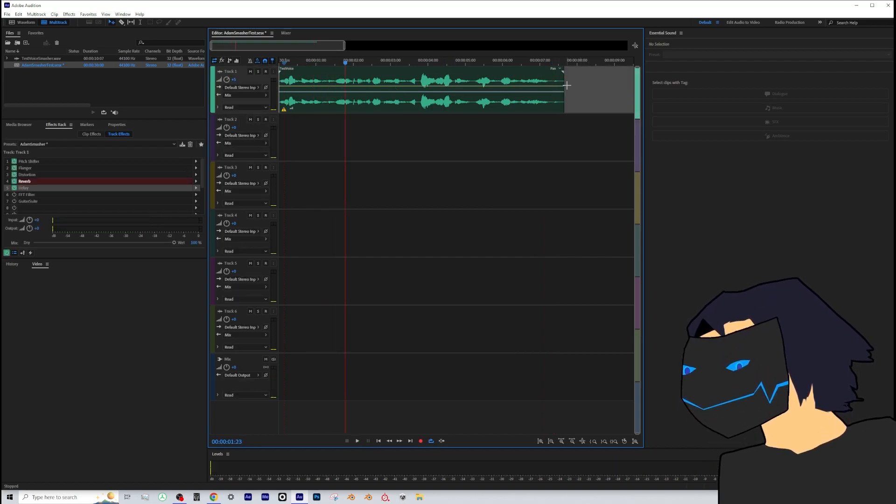
- Examine the settings of Track 1's Distortion, Reverb and Delay effects once more
{"action": "left_click", "coordinate": [29, 181]}
{"action": "double_click", "coordinate": [38, 175]}
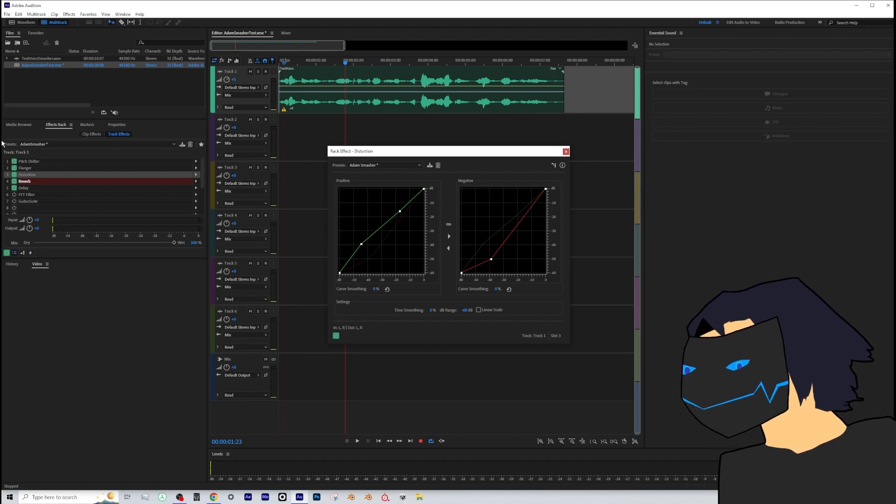
{"action": "left_click", "coordinate": [566, 151]}
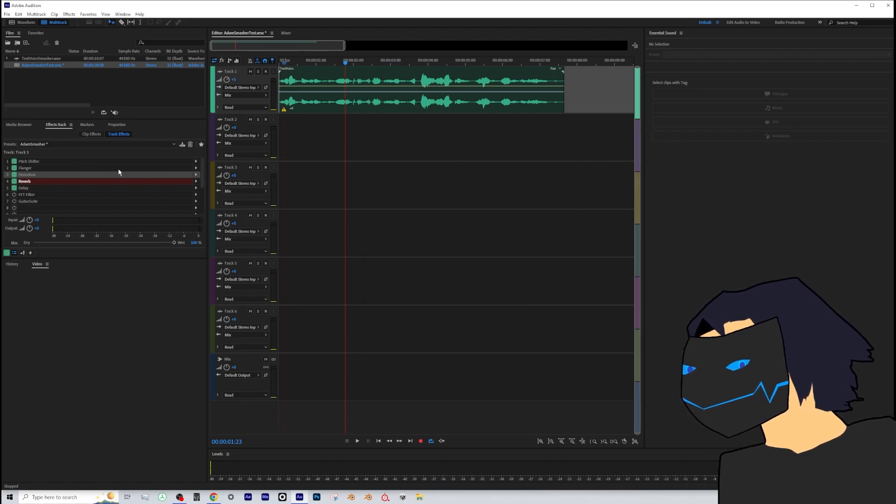
{"action": "double_click", "coordinate": [83, 181]}
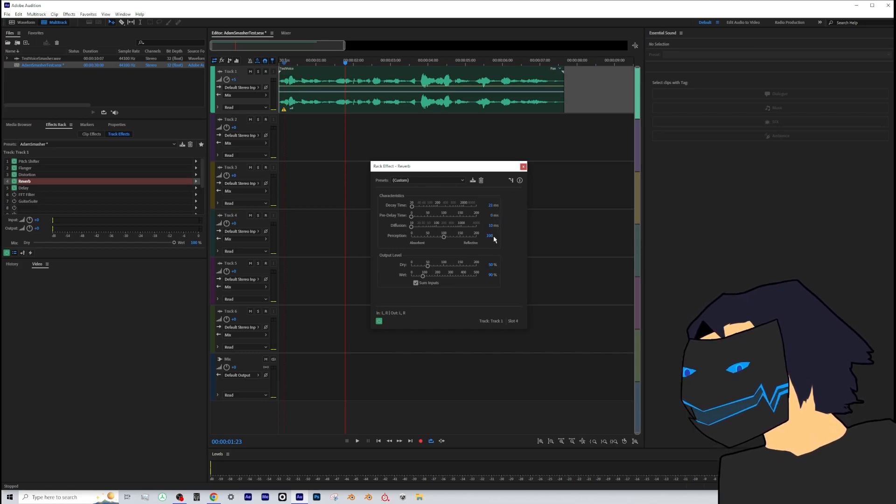
{"action": "left_click", "coordinate": [523, 166]}
{"action": "double_click", "coordinate": [112, 188]}
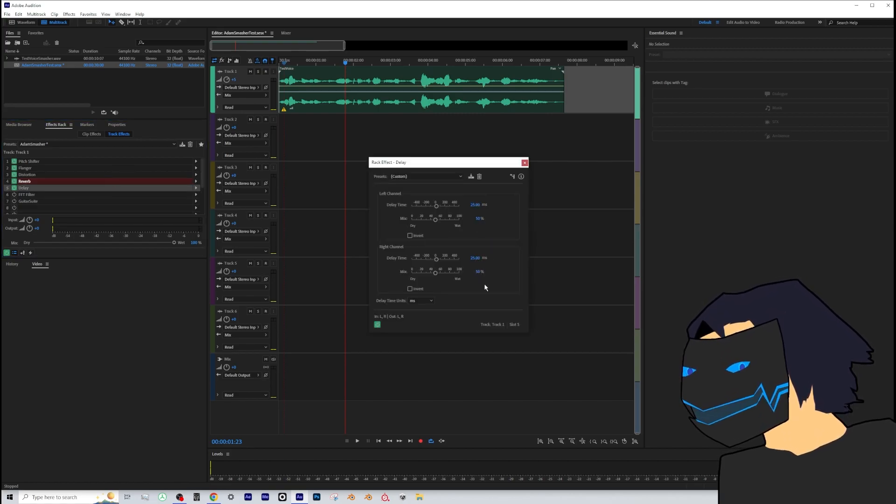
{"action": "left_click", "coordinate": [525, 163]}
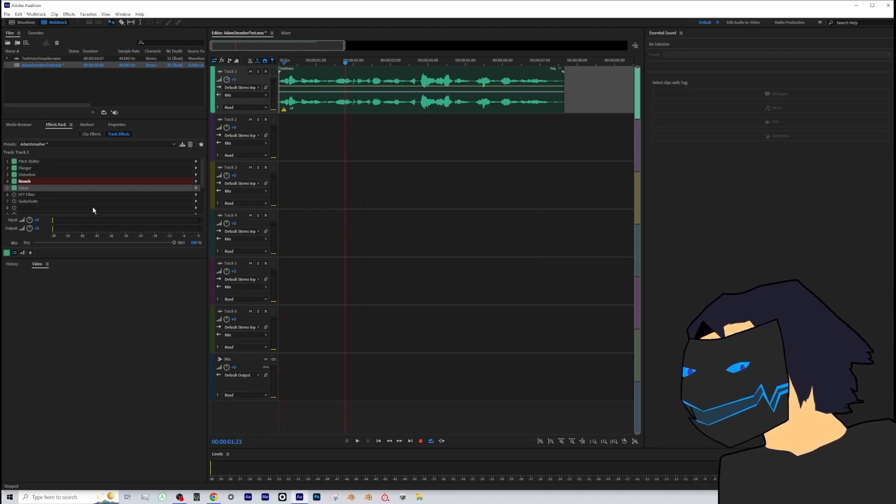
- Play the track from the beginning with the first five effects active, and select the FFT Filter slot
{"action": "left_click_drag", "start_coordinate": [288, 63], "coordinate": [277, 61]}
{"action": "key", "text": "space"}
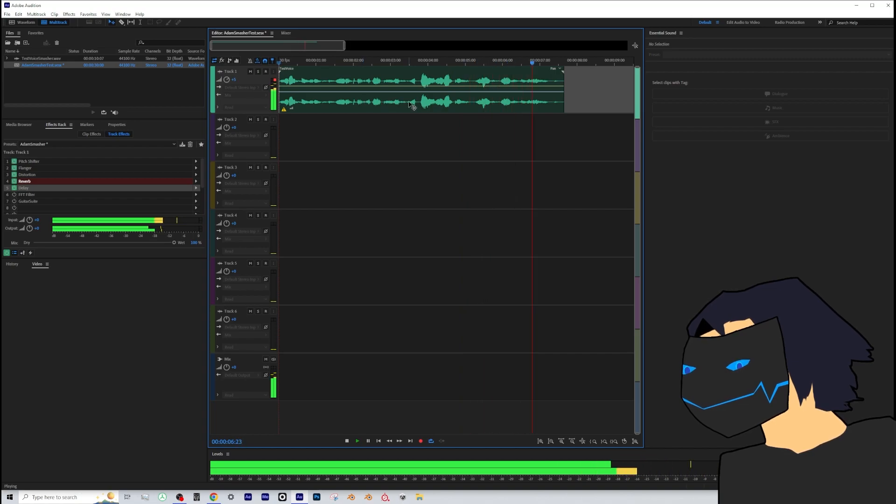
{"action": "left_click", "coordinate": [34, 197]}
{"action": "key", "text": "space"}
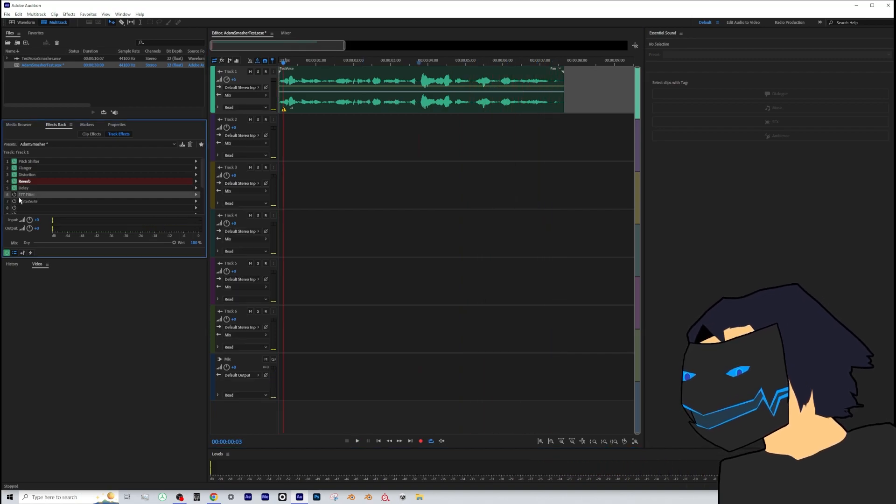
- Enable the FFT Filter on Track 1 and examine its frequency curve and available presets
{"action": "left_click", "coordinate": [23, 202]}
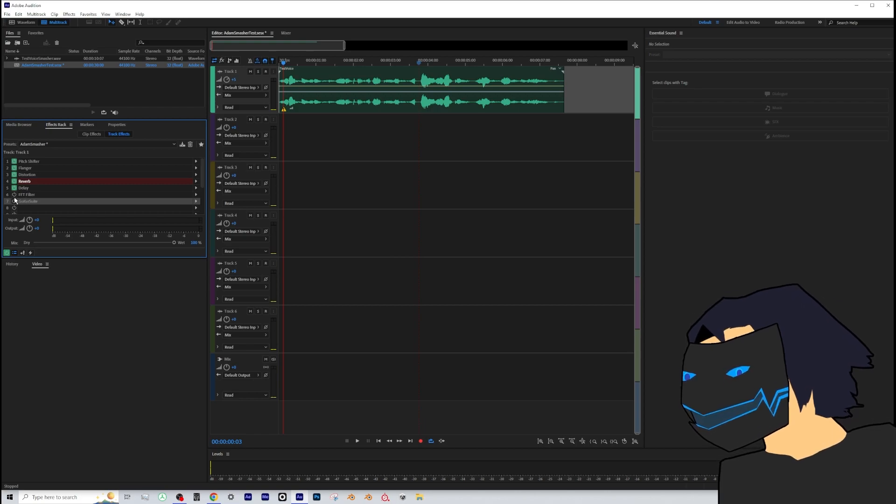
{"action": "left_click", "coordinate": [14, 195]}
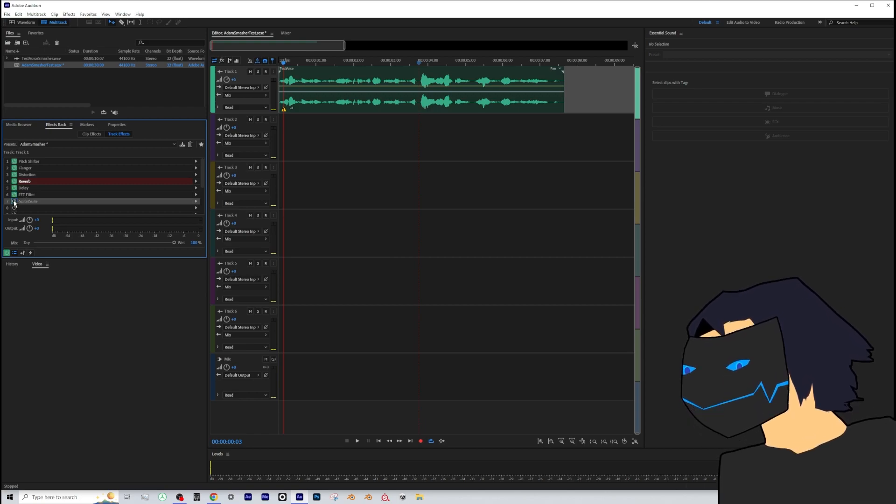
{"action": "double_click", "coordinate": [33, 195]}
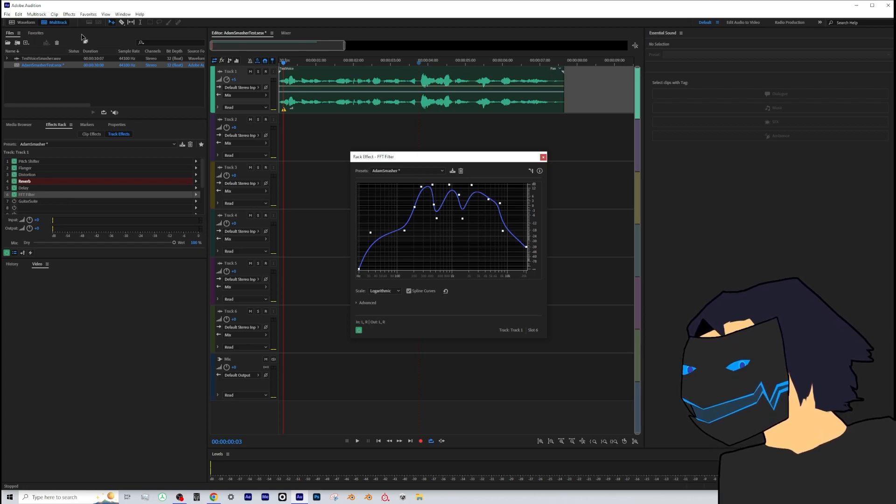
{"action": "left_click", "coordinate": [409, 171]}
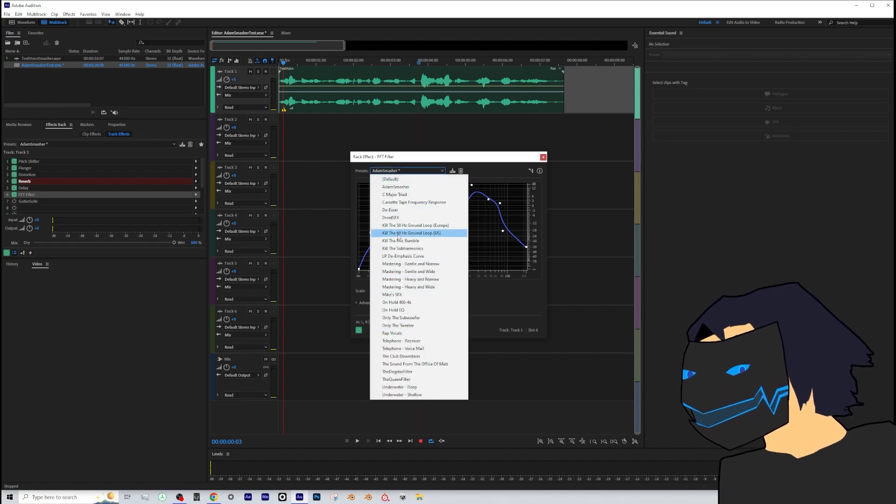
{"action": "left_click", "coordinate": [499, 158]}
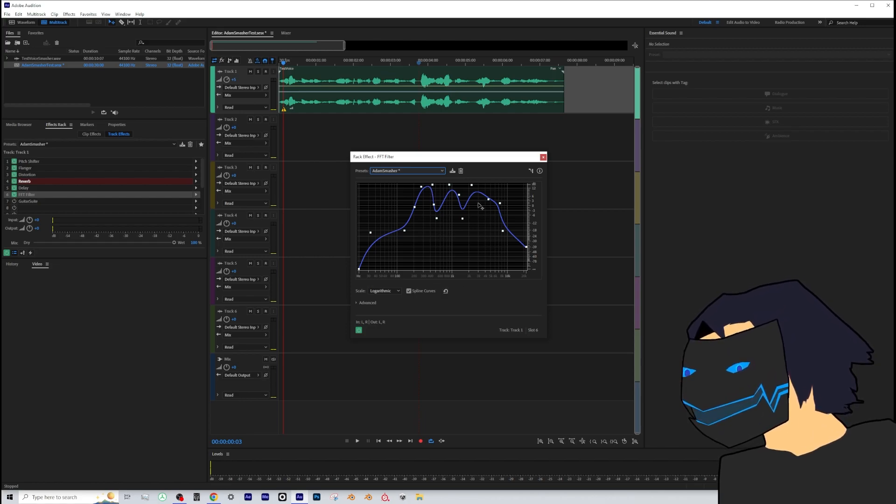
- Play the track while switching the FFT Filter off and on to compare the sound, and close its settings
{"action": "key", "text": "space"}
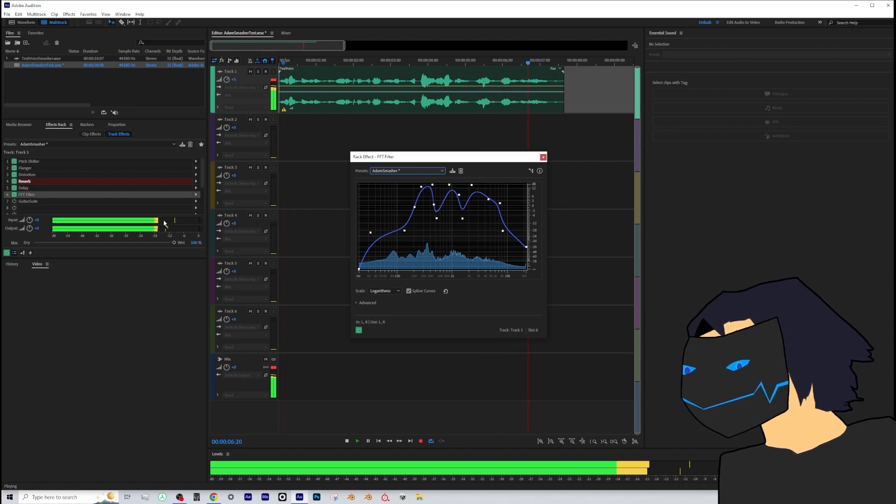
{"action": "left_click", "coordinate": [14, 194]}
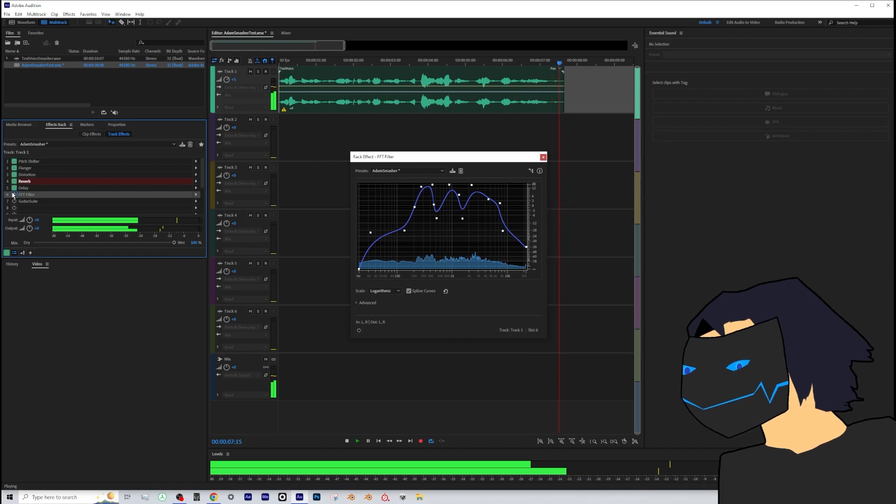
{"action": "left_click", "coordinate": [14, 195]}
{"action": "key", "text": "space"}
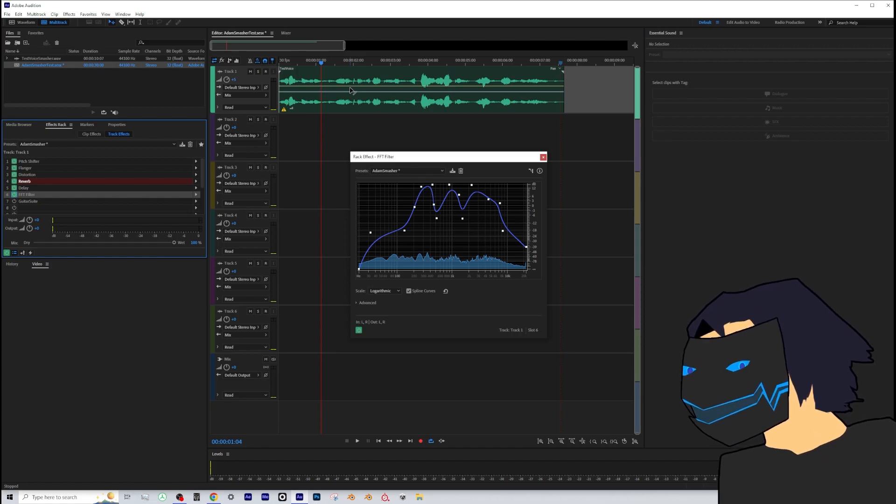
{"action": "key", "text": "space"}
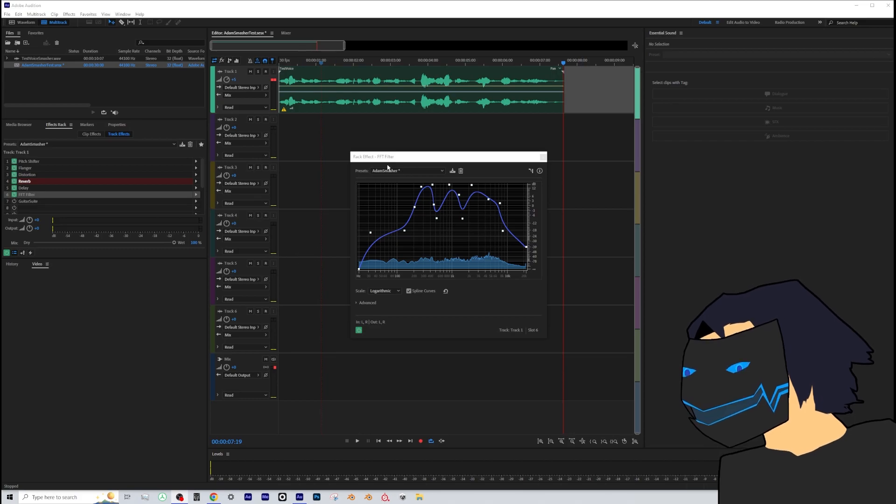
{"action": "left_click", "coordinate": [543, 158]}
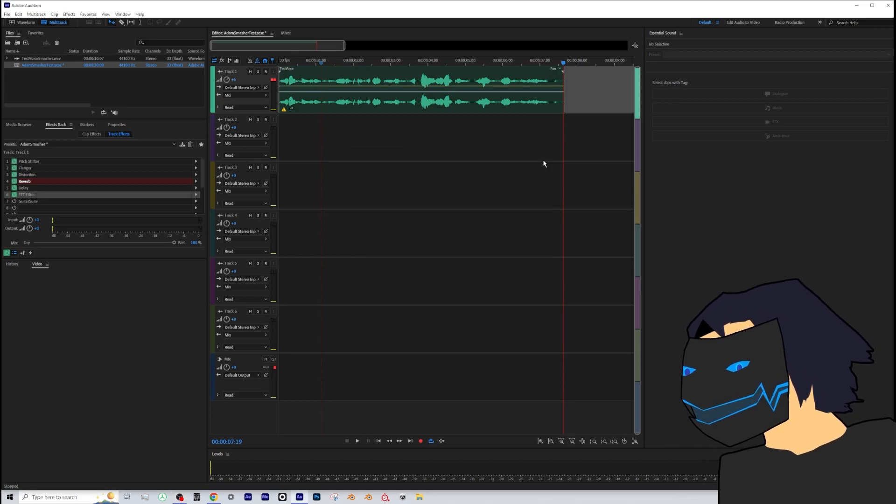
- Enable GuitarSuite on Track 1 and open its settings
{"action": "key", "text": "space"}
{"action": "left_click", "coordinate": [15, 202]}
{"action": "left_click", "coordinate": [30, 203]}
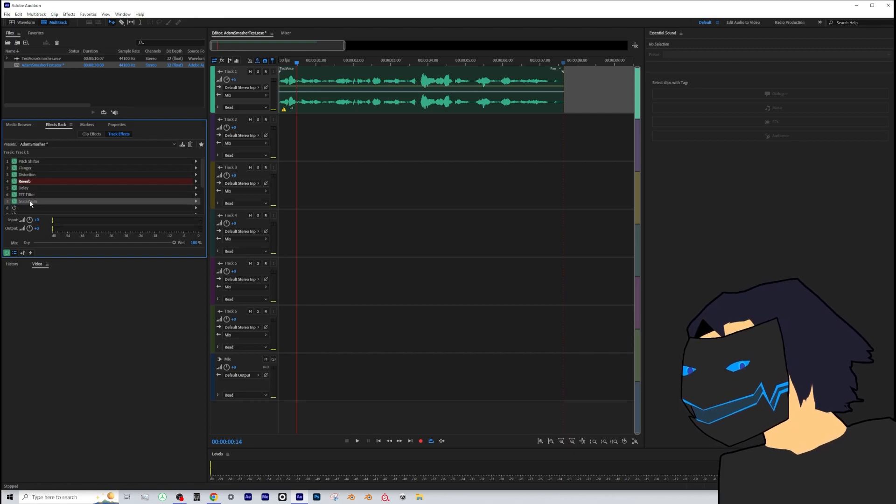
{"action": "double_click", "coordinate": [30, 203]}
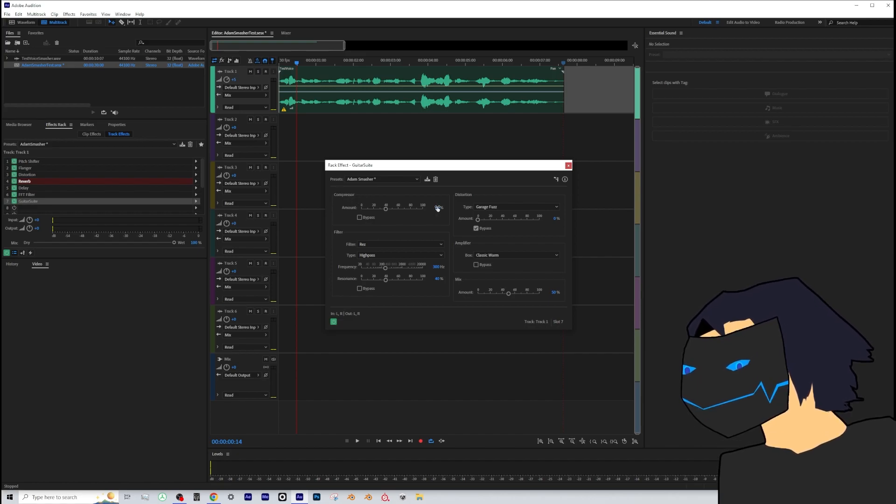
- Review GuitarSuite's amplifier box, filter and filter type options, keeping Classic Warm, Rez and Highpass
{"action": "left_click", "coordinate": [477, 256]}
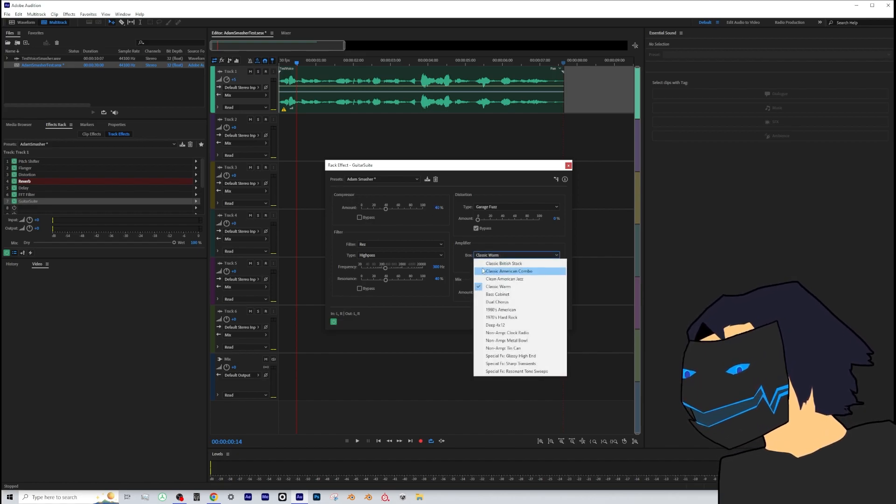
{"action": "left_click", "coordinate": [460, 269]}
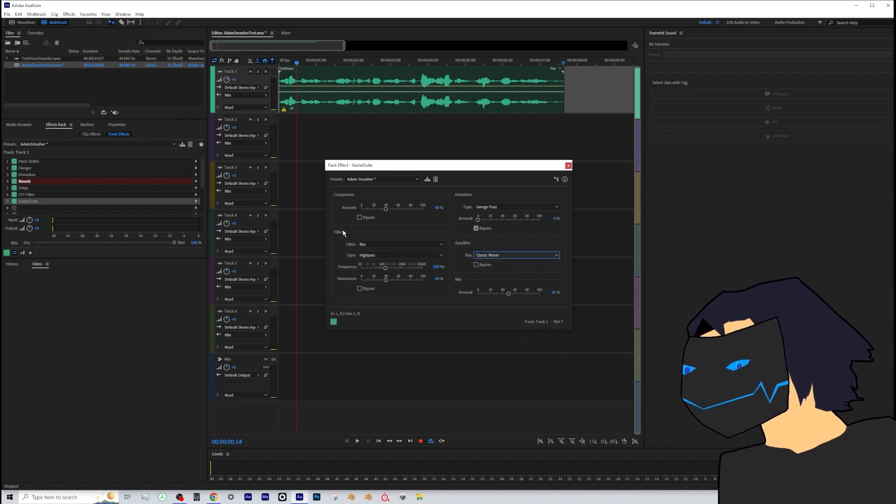
{"action": "left_click", "coordinate": [373, 249]}
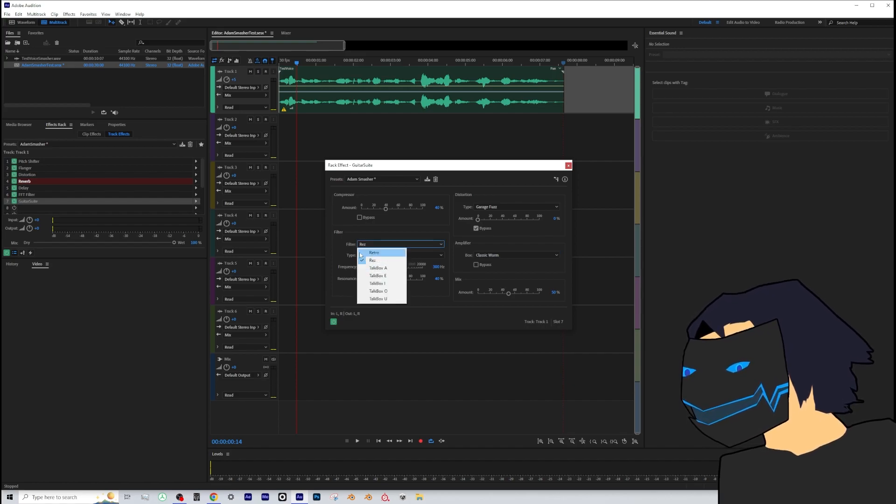
{"action": "left_click", "coordinate": [346, 249]}
{"action": "left_click", "coordinate": [372, 256]}
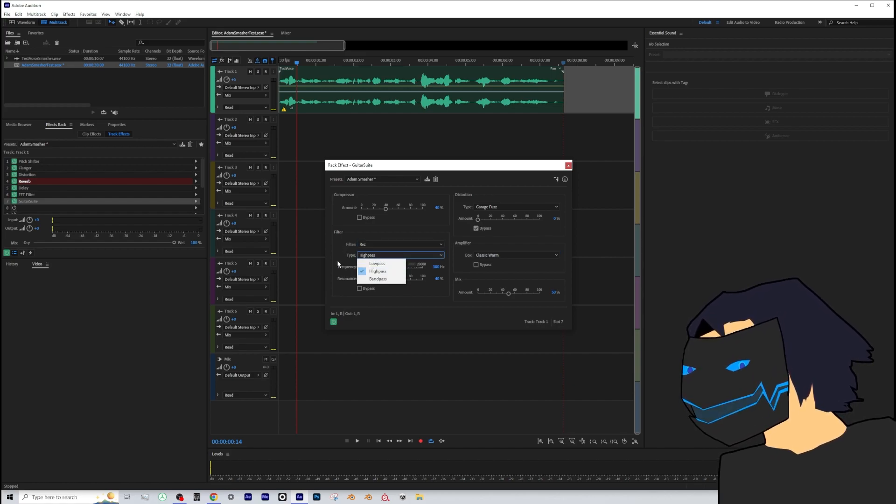
{"action": "left_click", "coordinate": [364, 271]}
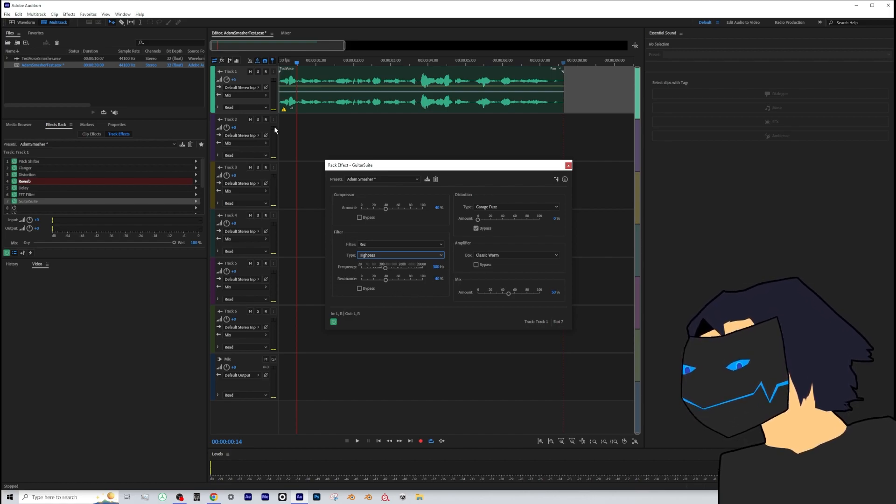
- Play the track from the start with GuitarSuite active
{"action": "left_click_drag", "start_coordinate": [284, 63], "coordinate": [267, 61]}
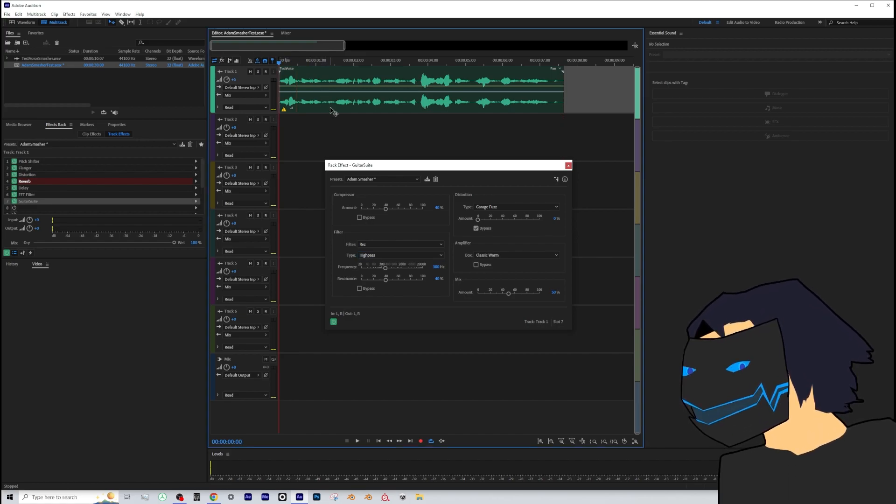
{"action": "key", "text": "space"}
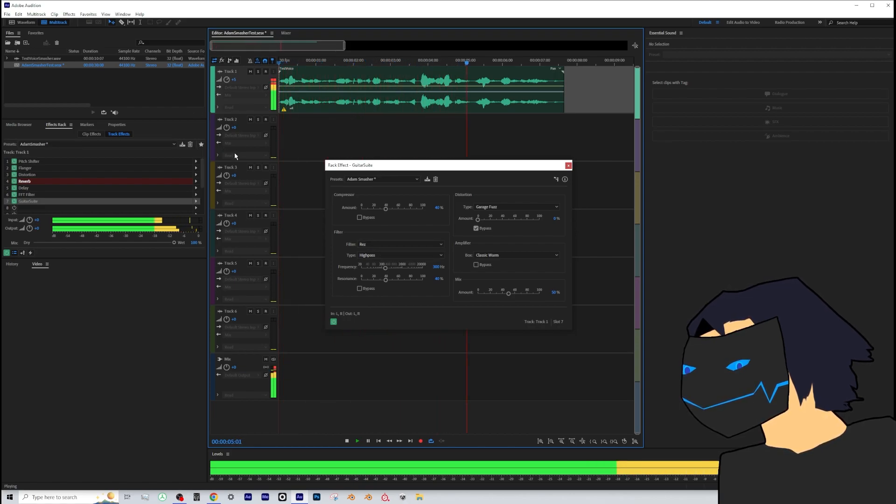
{"action": "key", "text": "space"}
- Replay the track while switching GuitarSuite off and on to compare the sound, and close its settings
{"action": "left_click", "coordinate": [14, 203]}
{"action": "key", "text": "space"}
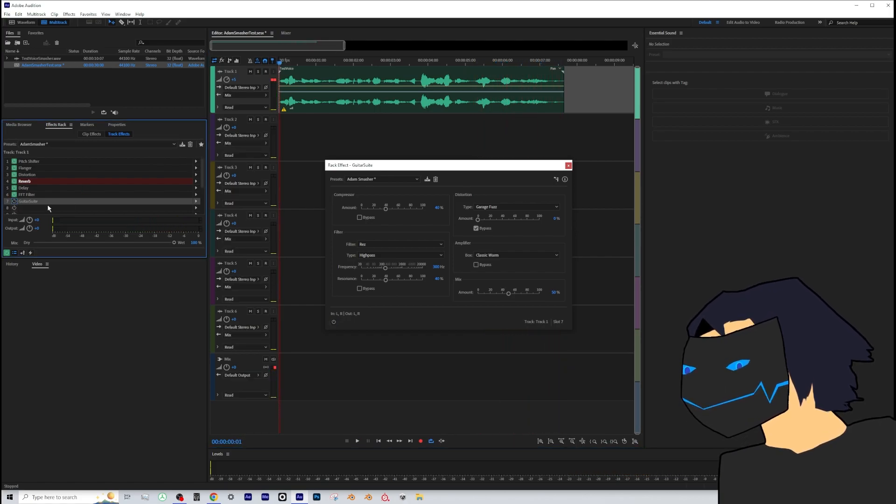
{"action": "left_click", "coordinate": [15, 203]}
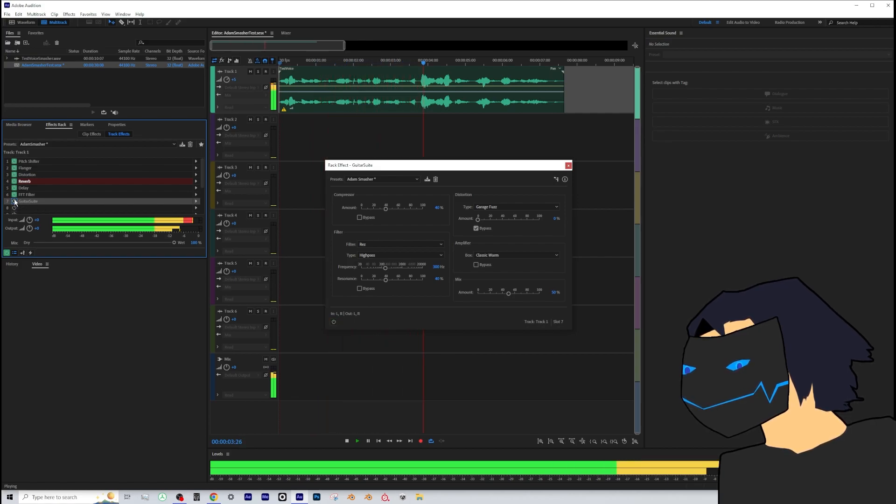
{"action": "left_click", "coordinate": [14, 203]}
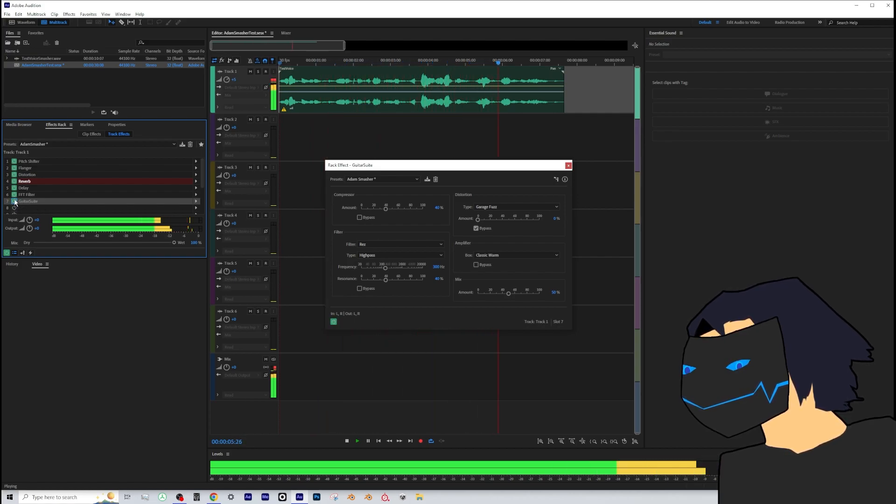
{"action": "key", "text": "space"}
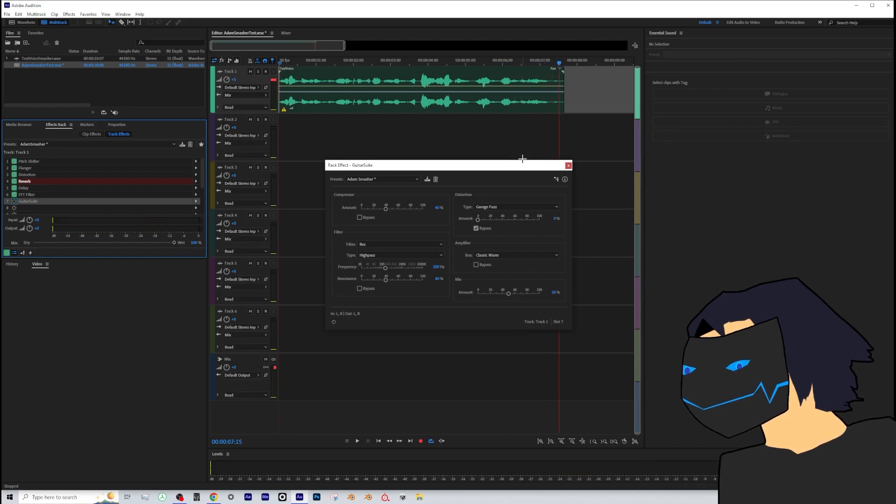
{"action": "left_click", "coordinate": [568, 165]}
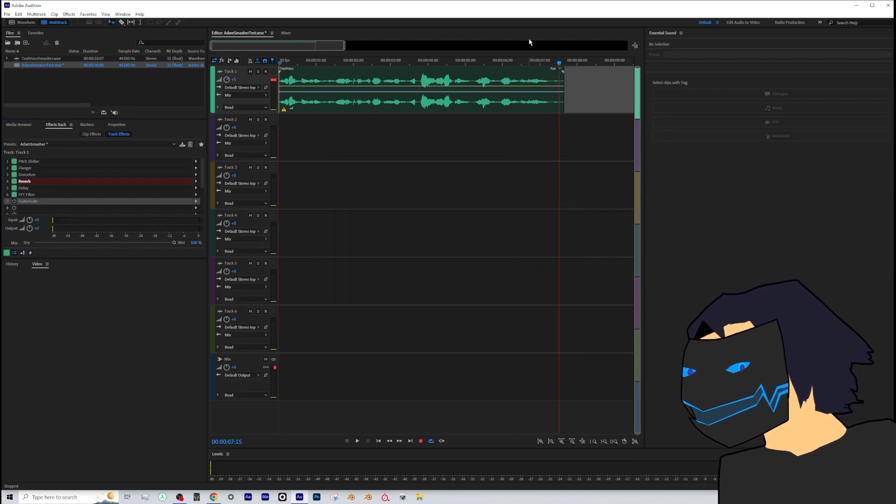
- Return the playhead to the start, toggle GuitarSuite and the FFT Filter for comparison, and play the track with GuitarSuite off
{"action": "left_click_drag", "start_coordinate": [546, 64], "coordinate": [608, 79]}
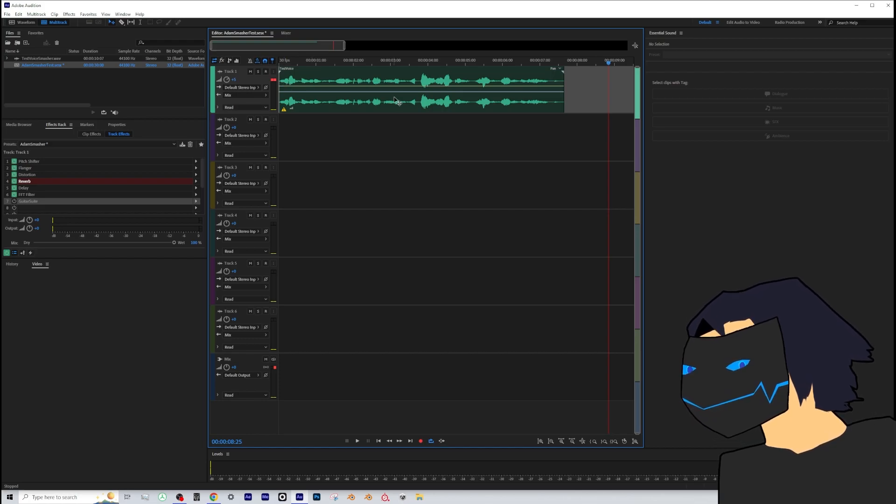
{"action": "left_click_drag", "start_coordinate": [324, 63], "coordinate": [272, 57]}
{"action": "left_click", "coordinate": [15, 201]}
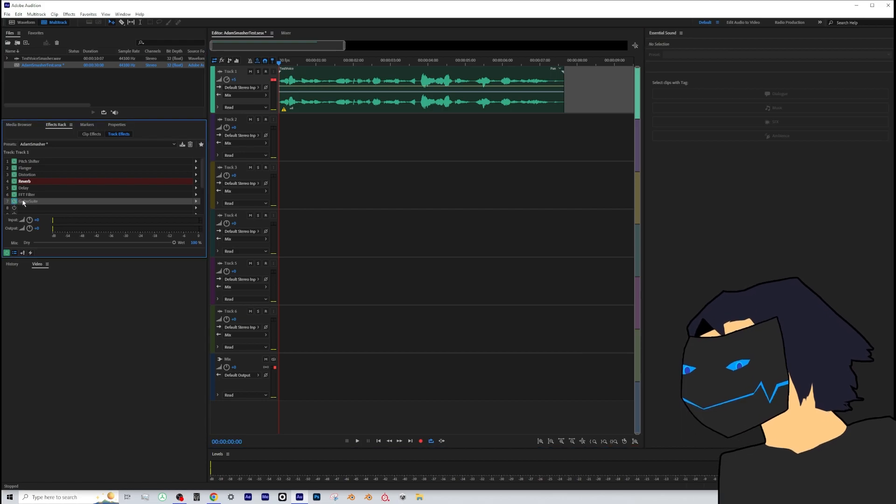
{"action": "left_click", "coordinate": [15, 201]}
{"action": "left_click", "coordinate": [14, 195]}
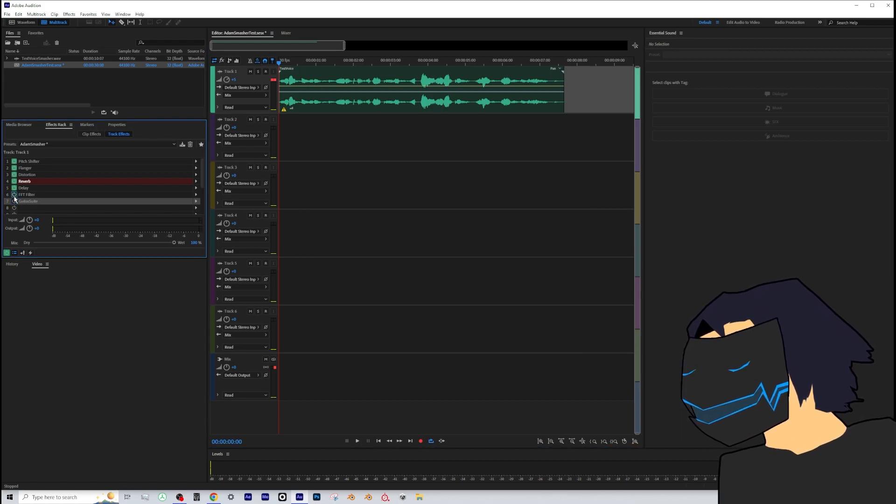
{"action": "key", "text": "space"}
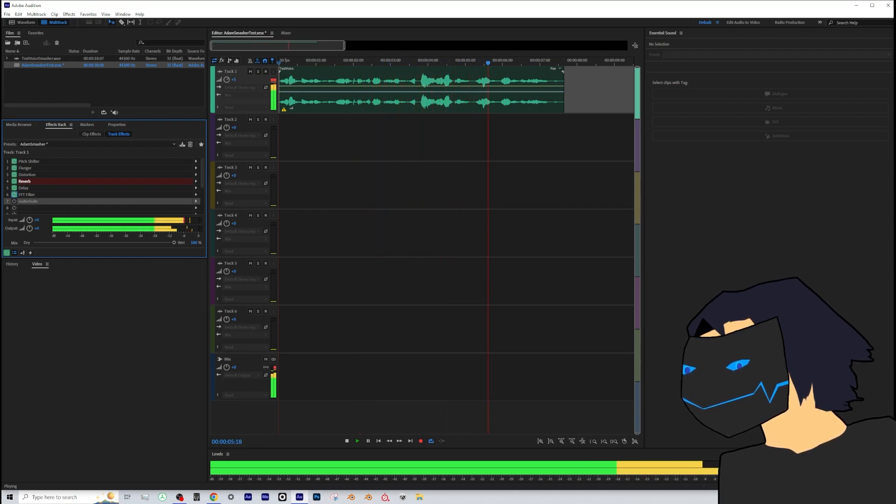
- Stop playback, select the TestVoice clip on Track 1, and play it with all seven effects active
{"action": "left_click", "coordinate": [594, 154]}
{"action": "key", "text": "space"}
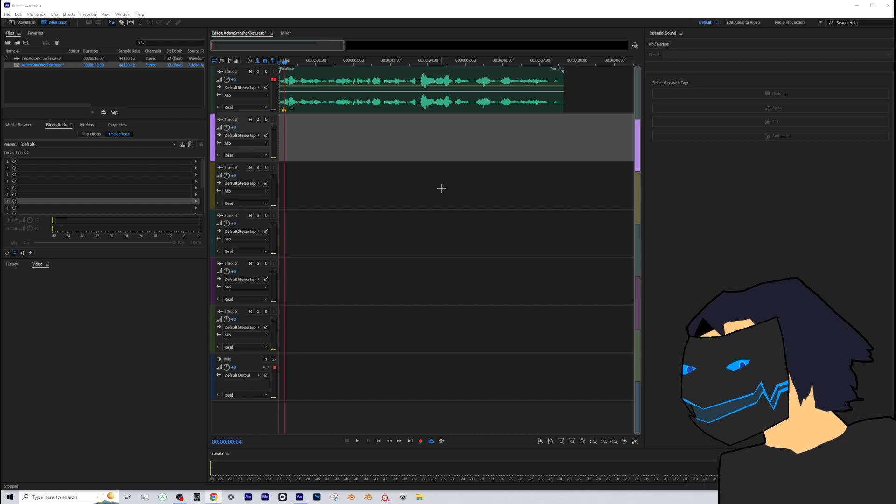
{"action": "left_click", "coordinate": [327, 89]}
{"action": "key", "text": "space"}
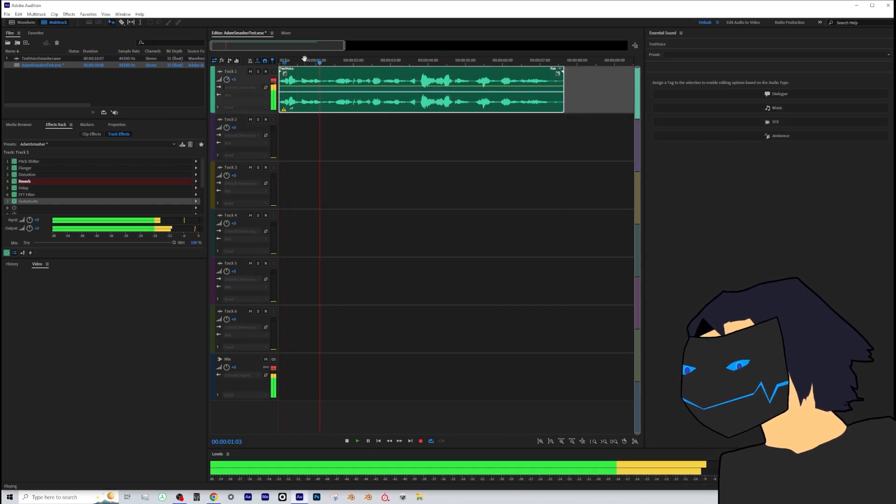